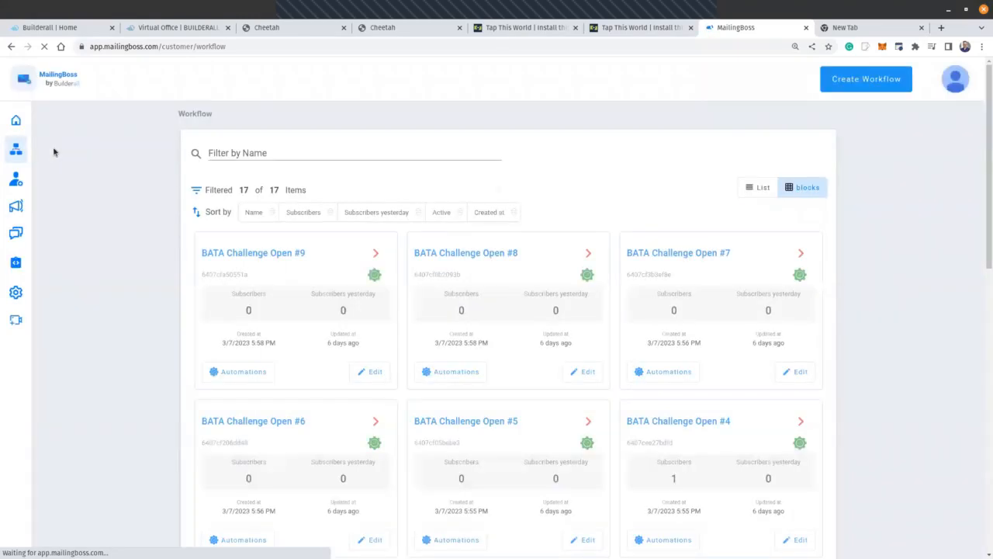
Create a new workflow triggered when someone subscribes to the Tap This World list through any form
{"action": "left_click", "coordinate": [864, 80]}
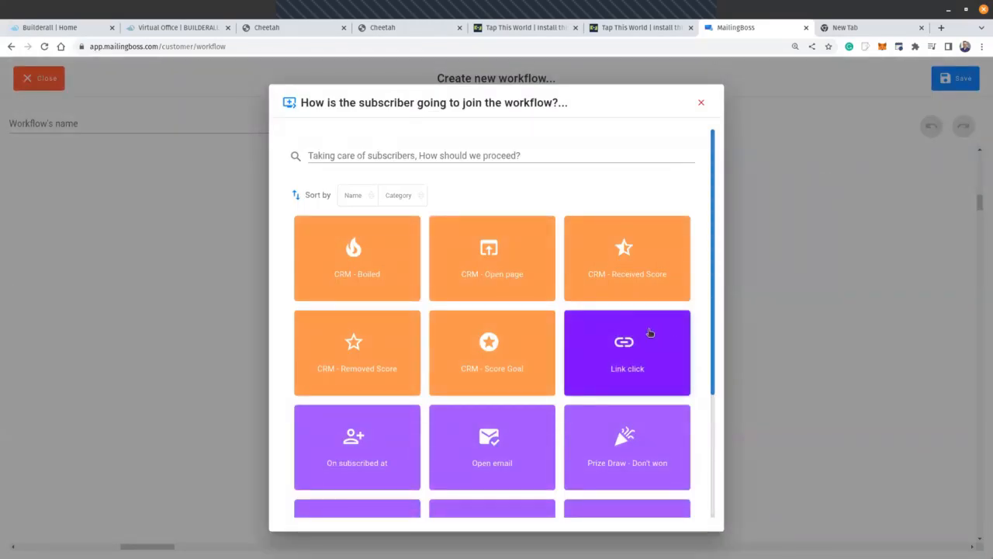
{"action": "scroll", "coordinate": [492, 326], "scroll_direction": "down", "scroll_amount": 2}
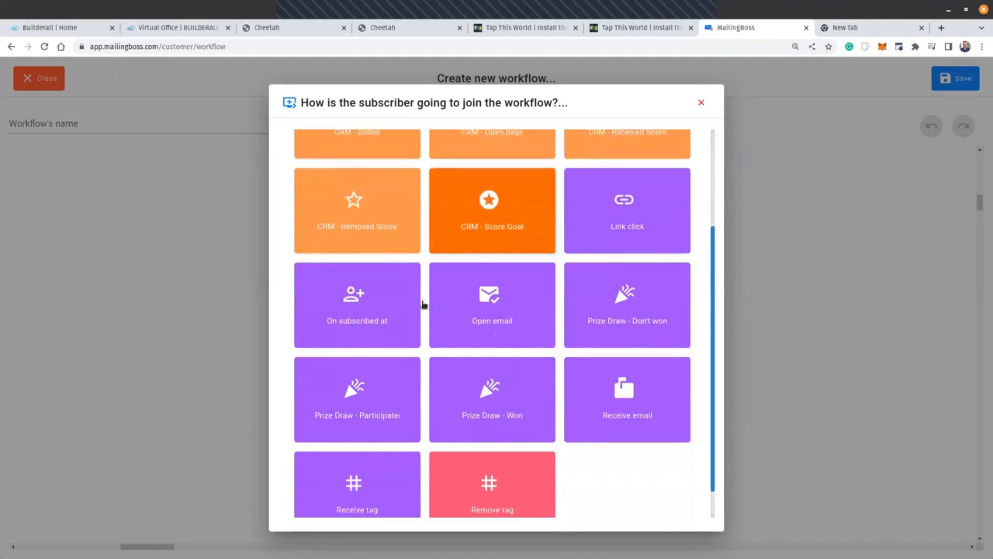
{"action": "left_click", "coordinate": [337, 288]}
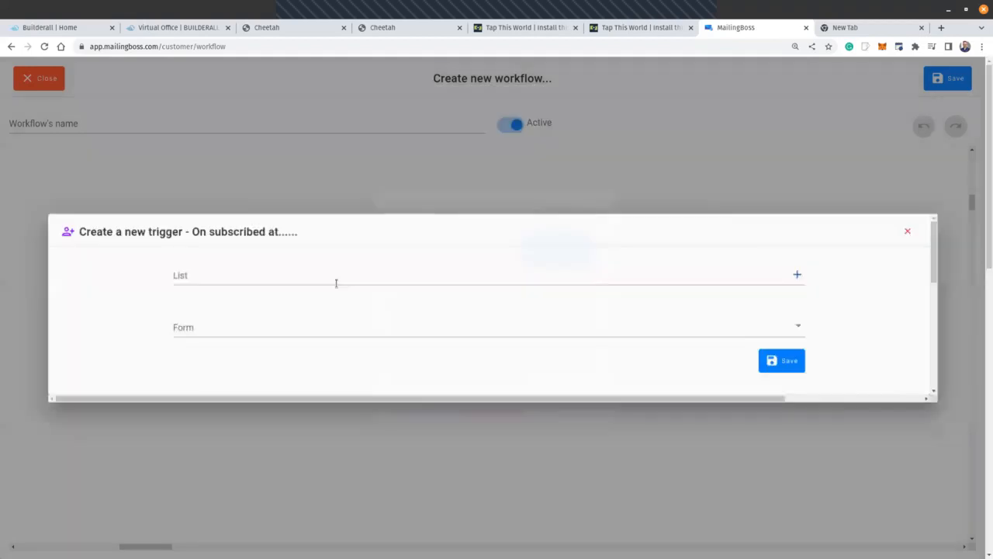
{"action": "left_click", "coordinate": [312, 283]}
{"action": "type", "text": "tap"}
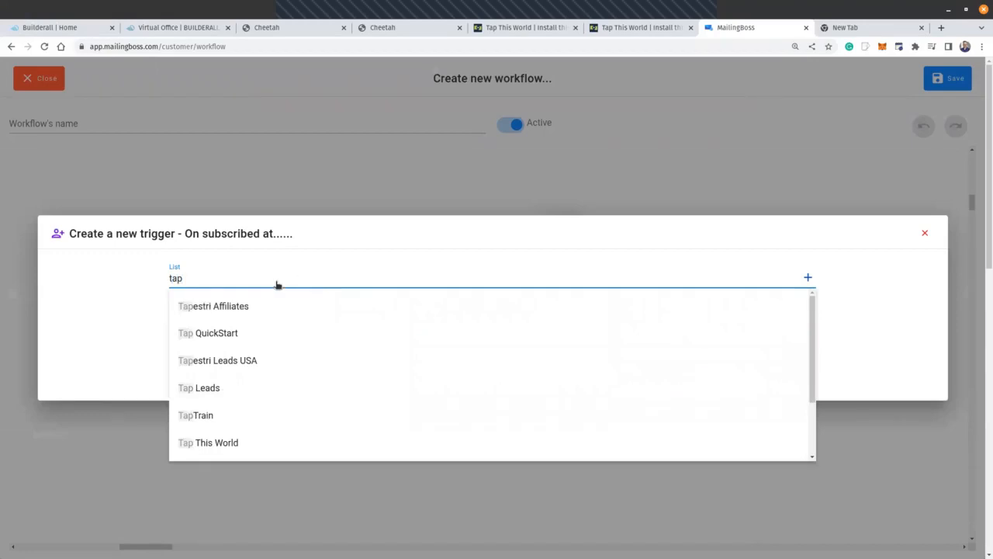
{"action": "left_click", "coordinate": [232, 445]}
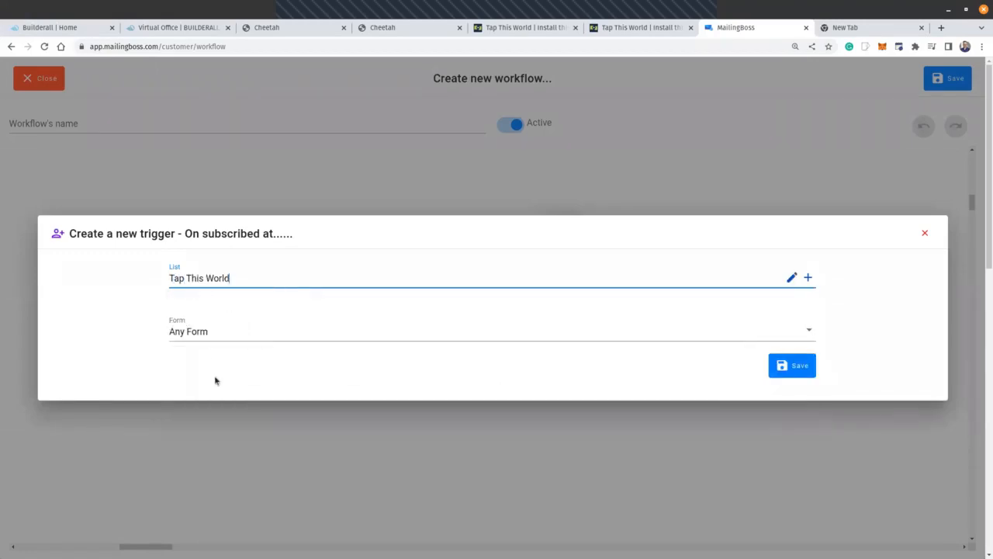
{"action": "left_click", "coordinate": [800, 370]}
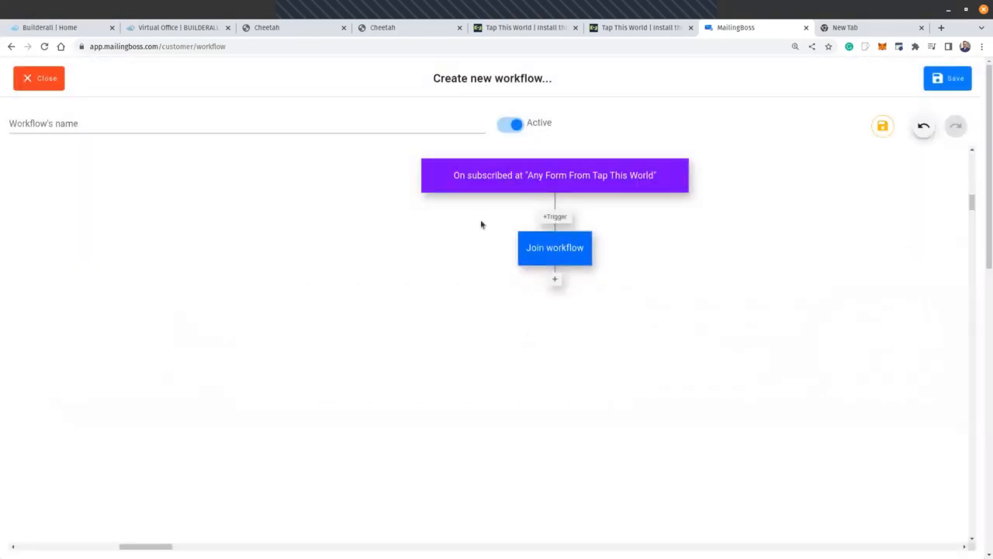
Add a wait of 9 days after joining the workflow
{"action": "mouse_move", "coordinate": [453, 183]}
{"action": "left_click", "coordinate": [556, 279]}
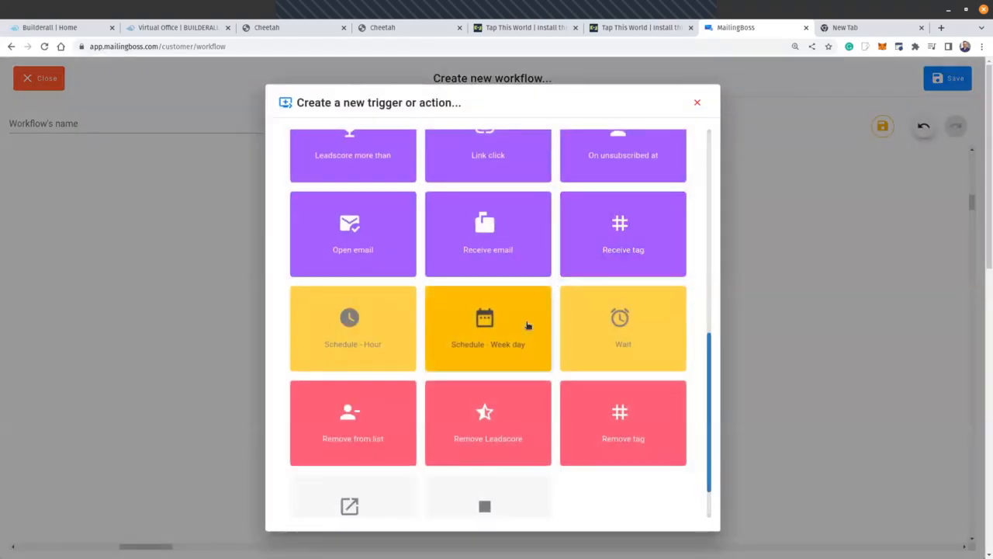
{"action": "left_click", "coordinate": [612, 334]}
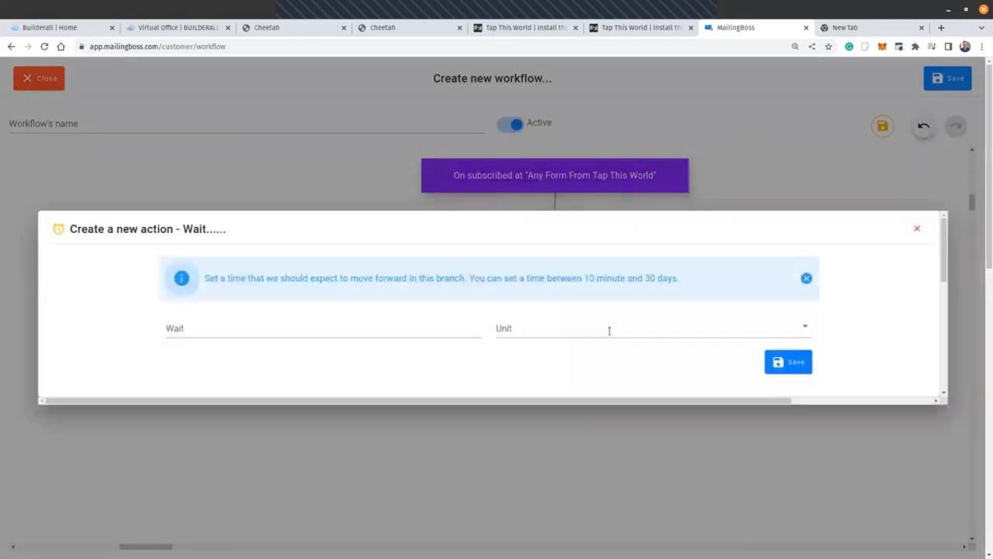
{"action": "left_click", "coordinate": [280, 327]}
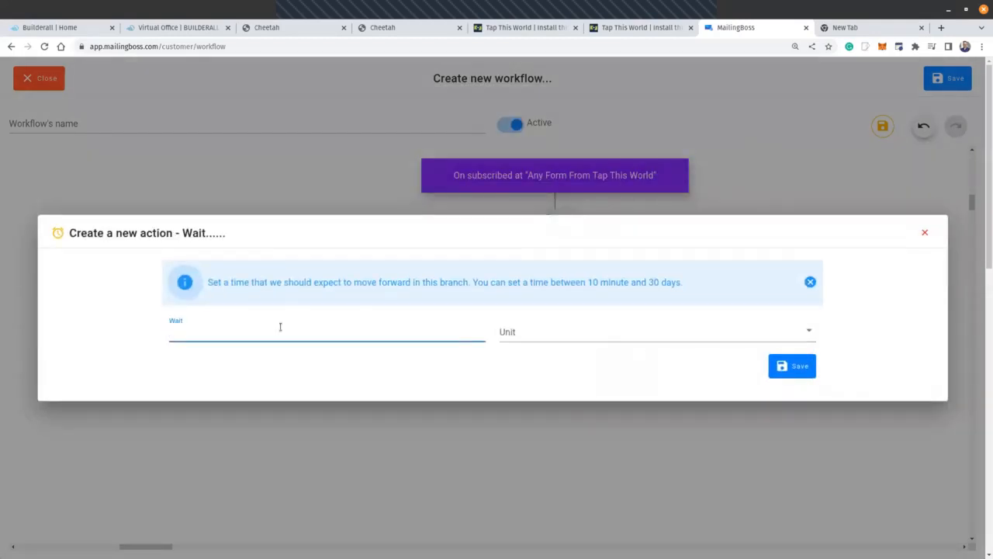
{"action": "type", "text": "9"}
{"action": "left_click", "coordinate": [586, 335]}
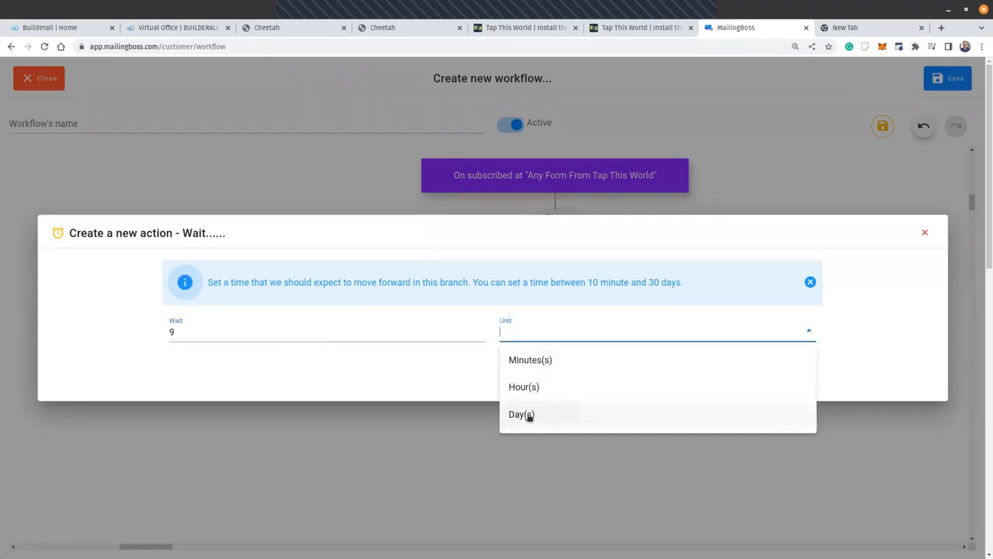
{"action": "left_click", "coordinate": [528, 415]}
{"action": "left_click", "coordinate": [799, 366]}
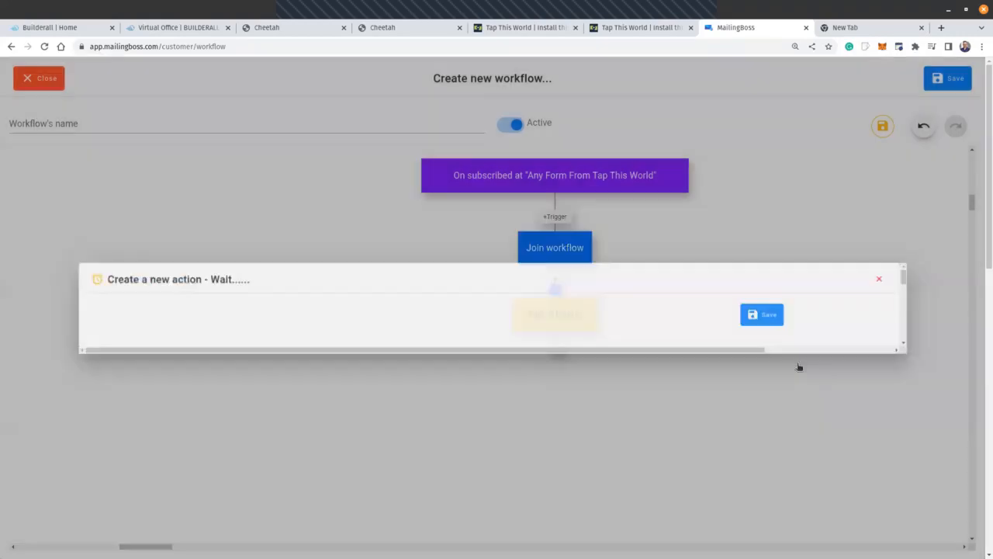
Add a Receive tag check for the new tag O_TapThisWorld after the wait
{"action": "left_click", "coordinate": [556, 348]}
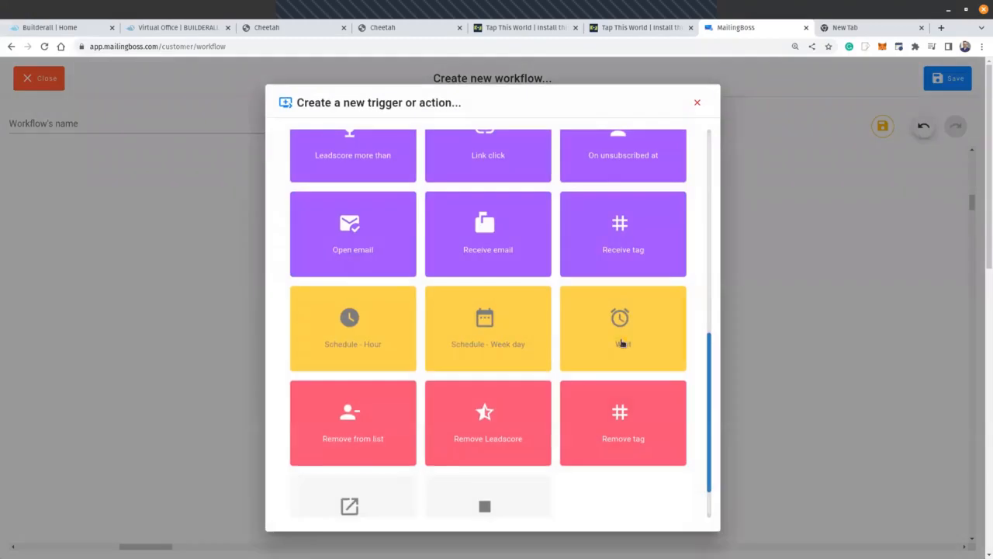
{"action": "left_click", "coordinate": [622, 236]}
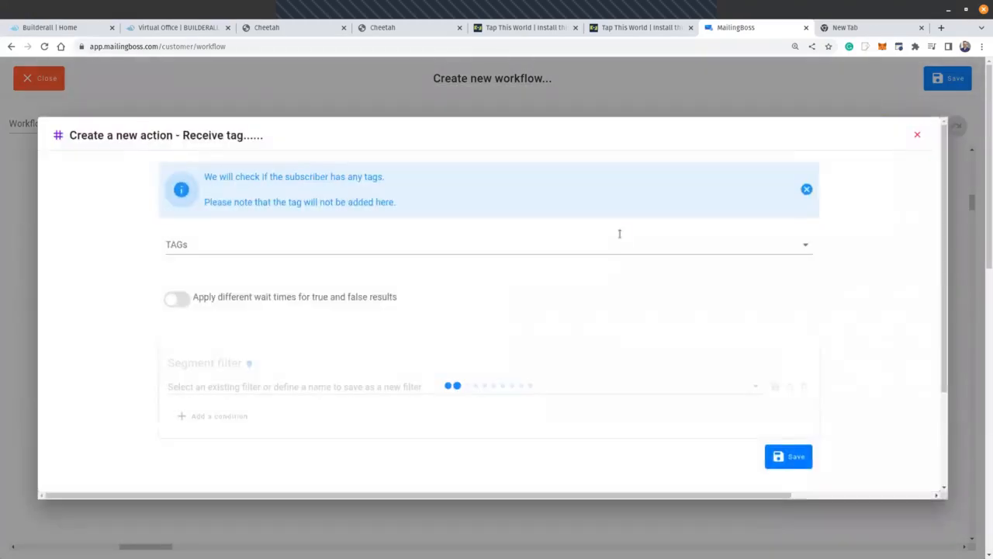
{"action": "left_click", "coordinate": [274, 251]}
{"action": "type", "text": "0_"}
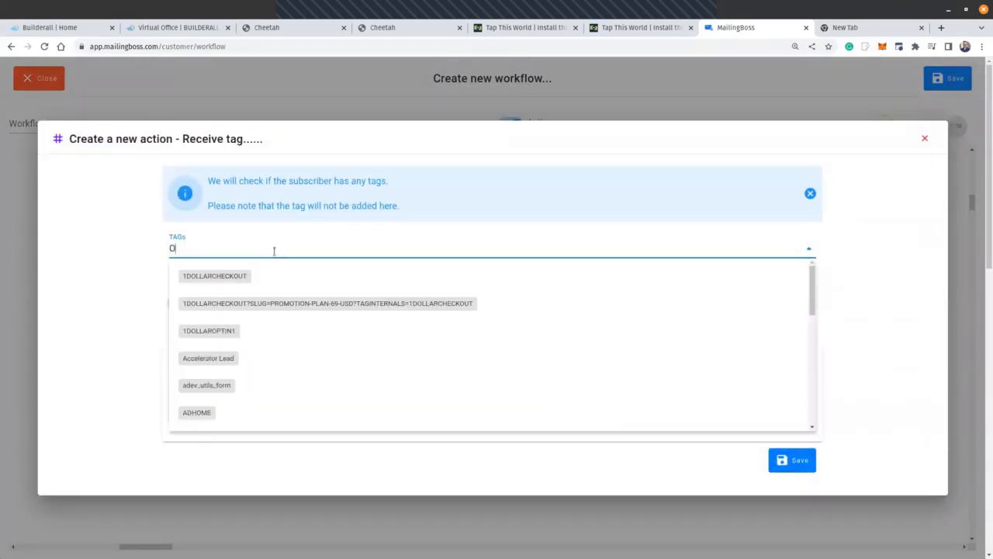
{"action": "type", "text": "Tap"}
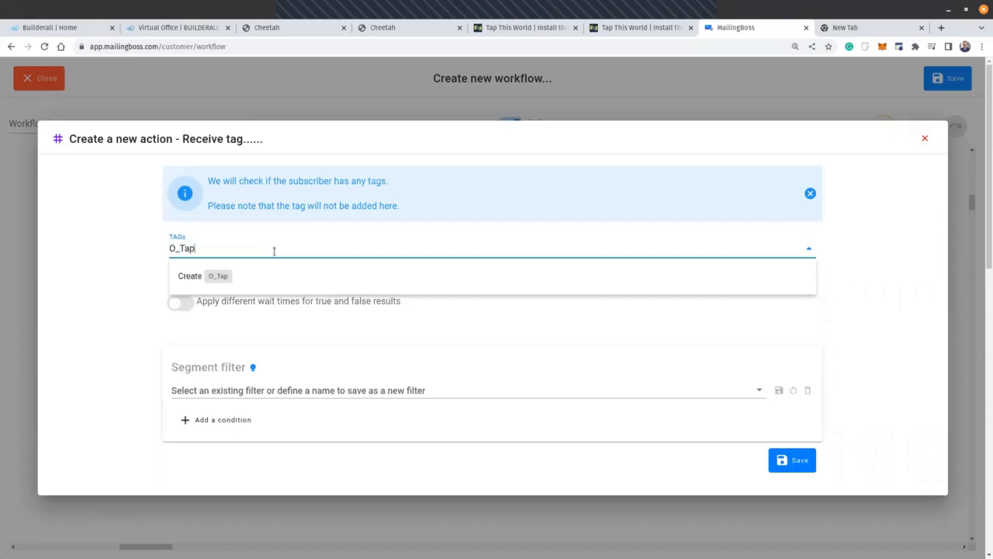
{"action": "type", "text": "ThisWord"}
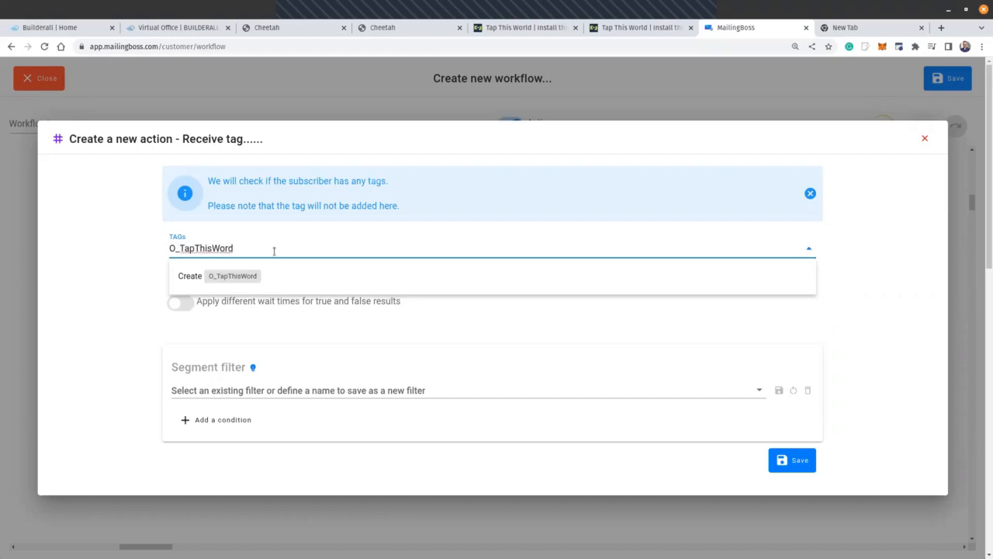
{"action": "key", "text": "BackSpace"}
{"action": "type", "text": "ld"}
{"action": "key", "text": "Return"}
{"action": "left_click", "coordinate": [799, 466]}
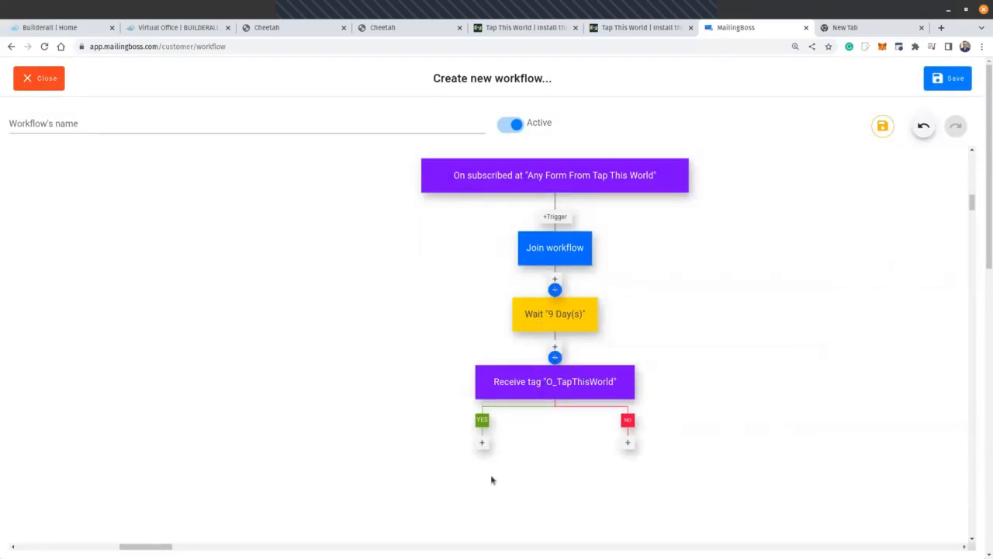
Add an action on the YES branch that removes the tag O_TapThisWorld
{"action": "left_click", "coordinate": [481, 444]}
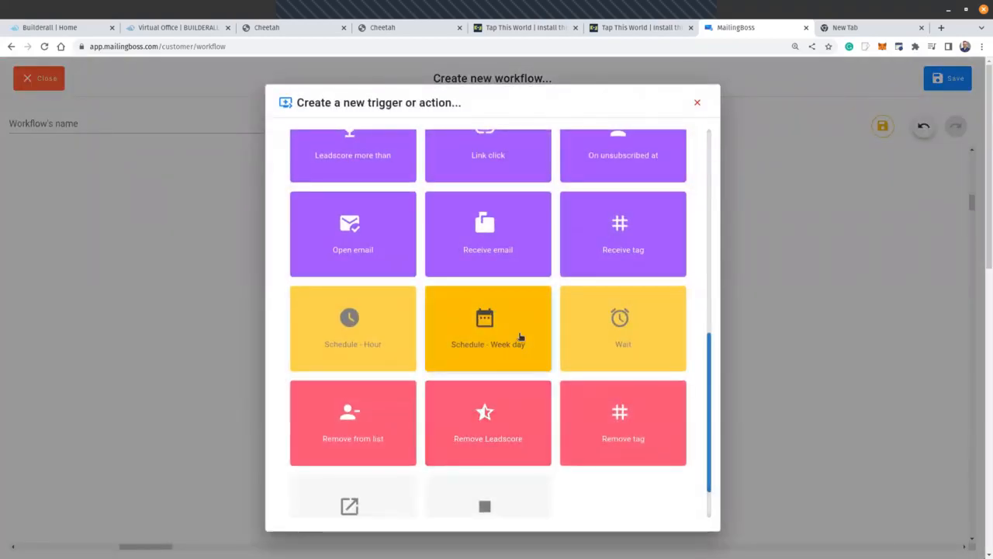
{"action": "scroll", "coordinate": [520, 336], "scroll_direction": "up", "scroll_amount": 2}
{"action": "scroll", "coordinate": [520, 336], "scroll_direction": "down", "scroll_amount": 3}
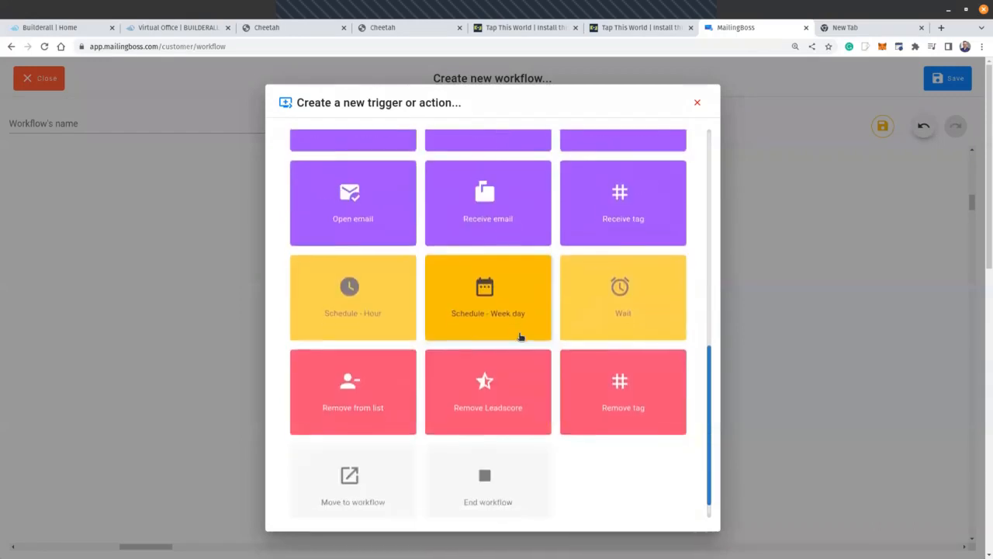
{"action": "left_click", "coordinate": [630, 397]}
{"action": "left_click", "coordinate": [291, 268]}
{"action": "type", "text": "O[T"}
{"action": "key", "text": "BackSpace"}
{"action": "key", "text": "BackSpace"}
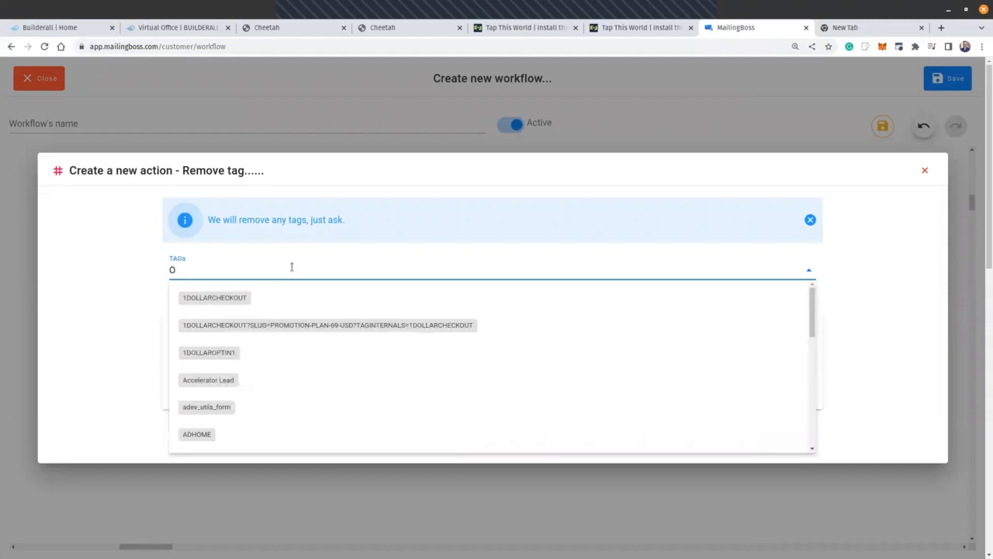
{"action": "type", "text": "_TapThisWorld"}
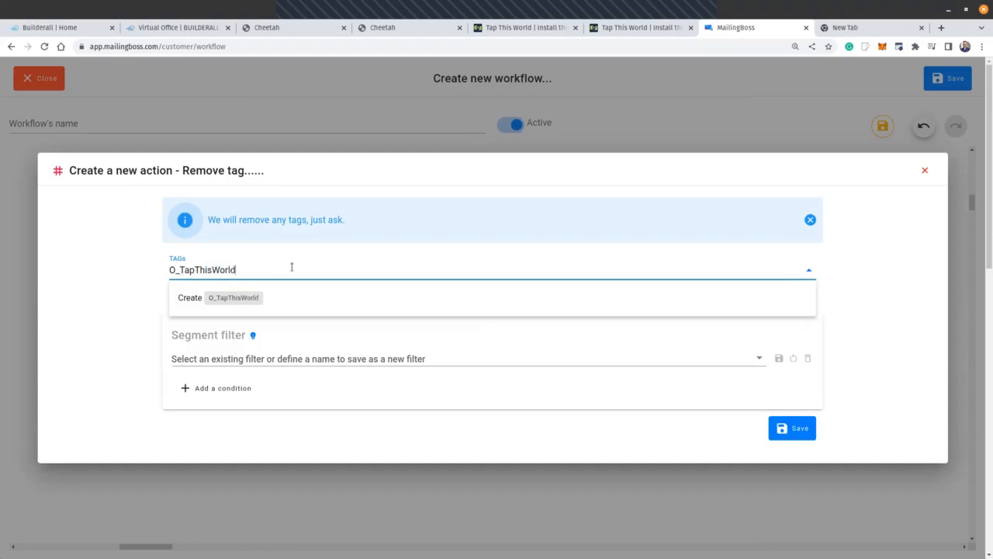
{"action": "key", "text": "Return"}
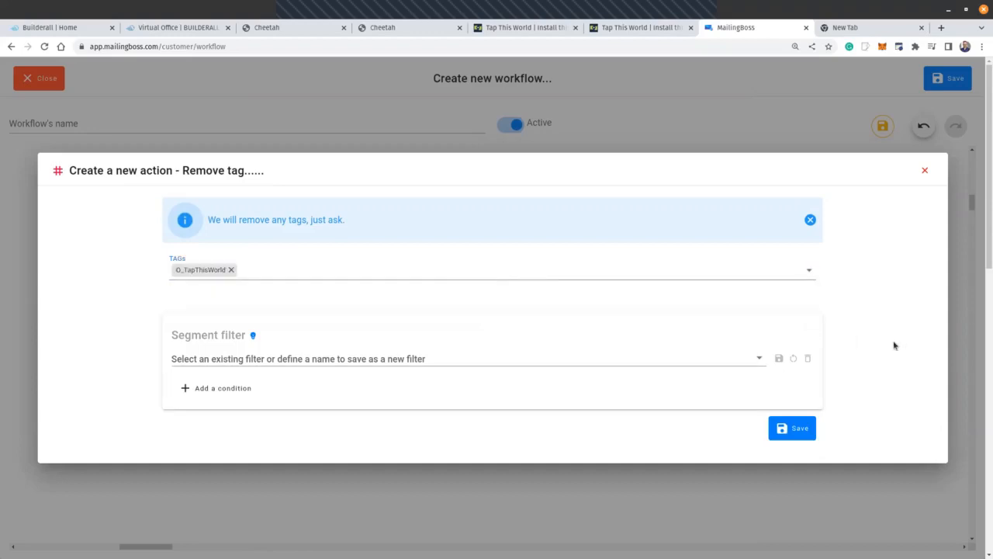
{"action": "left_click", "coordinate": [799, 428]}
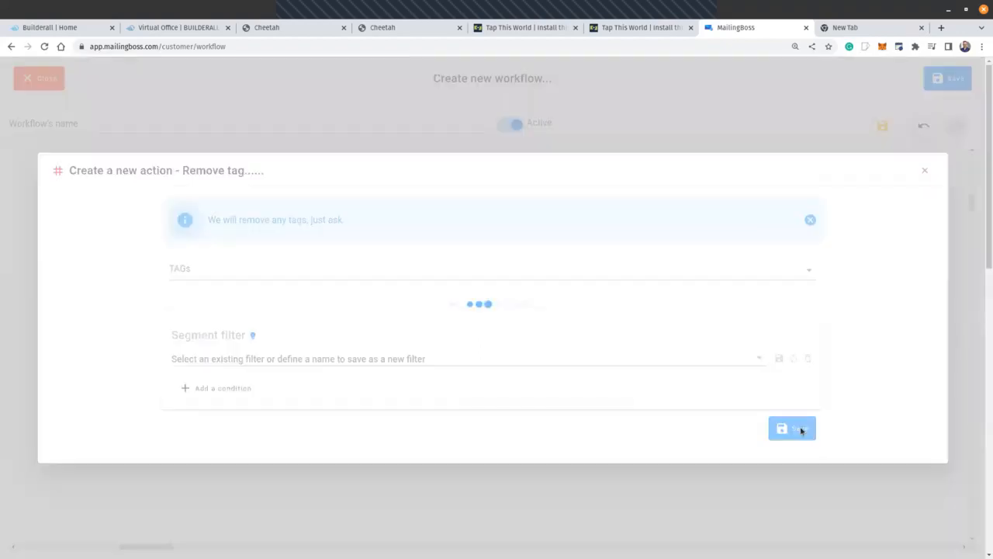
Add an action after the tag removal that moves the subscriber to the MB5 Master List
{"action": "left_click", "coordinate": [481, 511]}
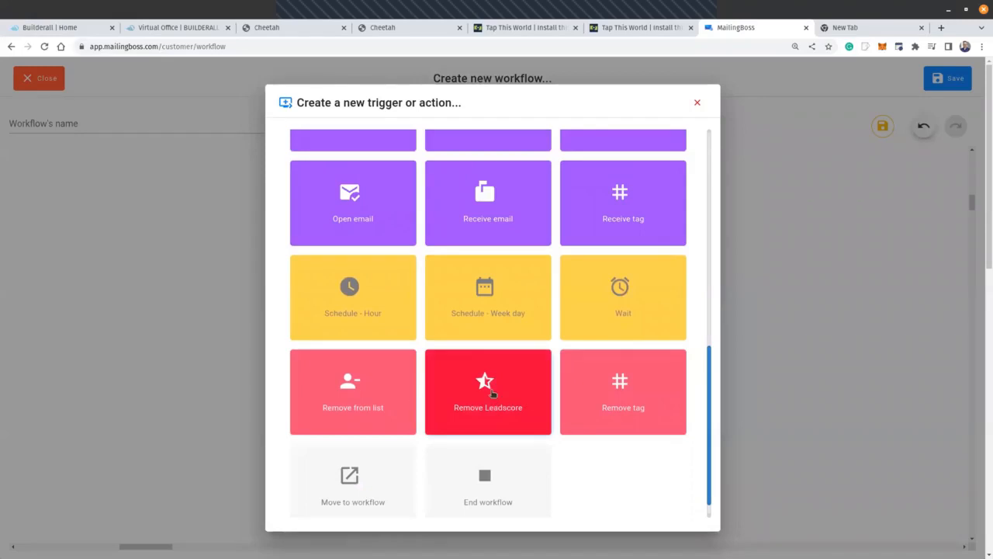
{"action": "scroll", "coordinate": [491, 393], "scroll_direction": "up", "scroll_amount": 3}
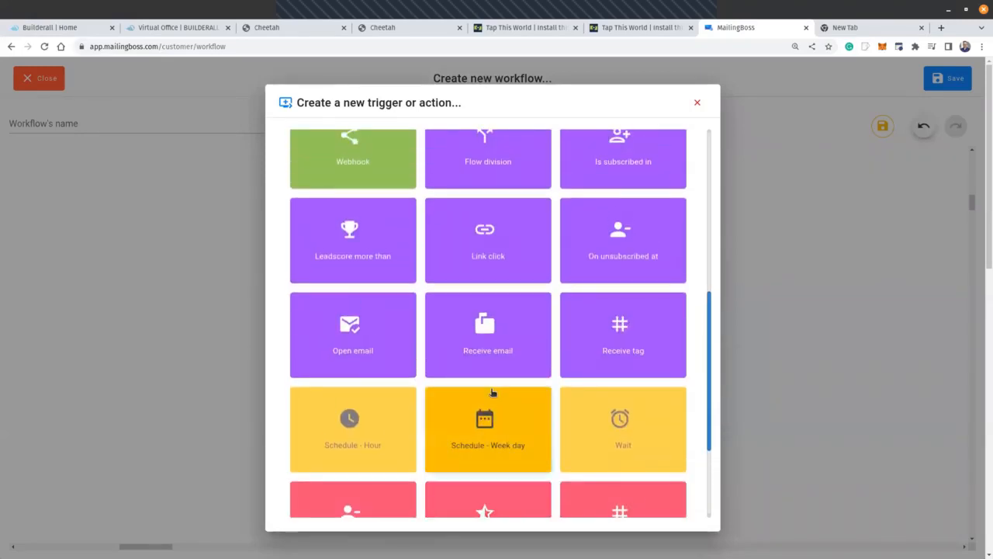
{"action": "scroll", "coordinate": [491, 393], "scroll_direction": "up", "scroll_amount": 2}
{"action": "scroll", "coordinate": [491, 394], "scroll_direction": "up", "scroll_amount": 3}
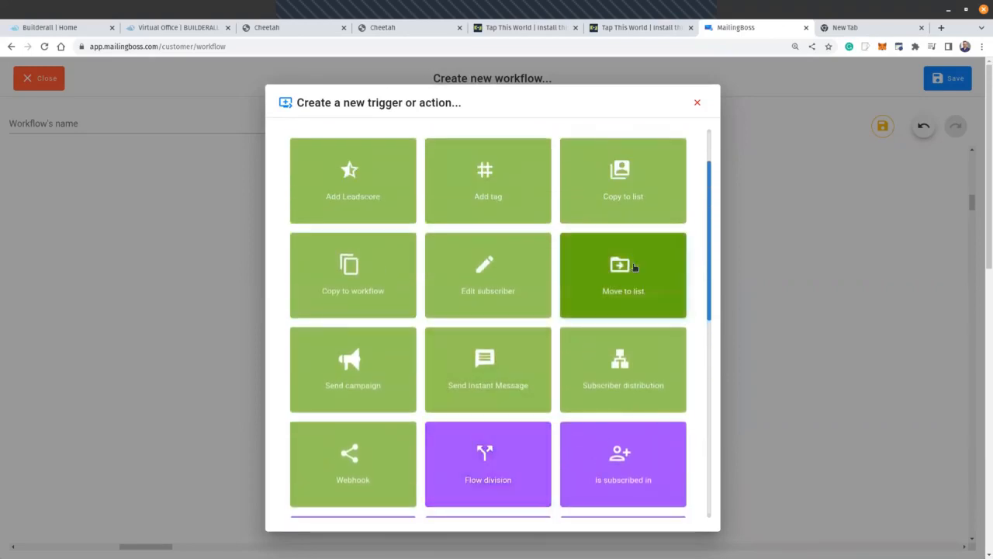
{"action": "left_click", "coordinate": [619, 267]}
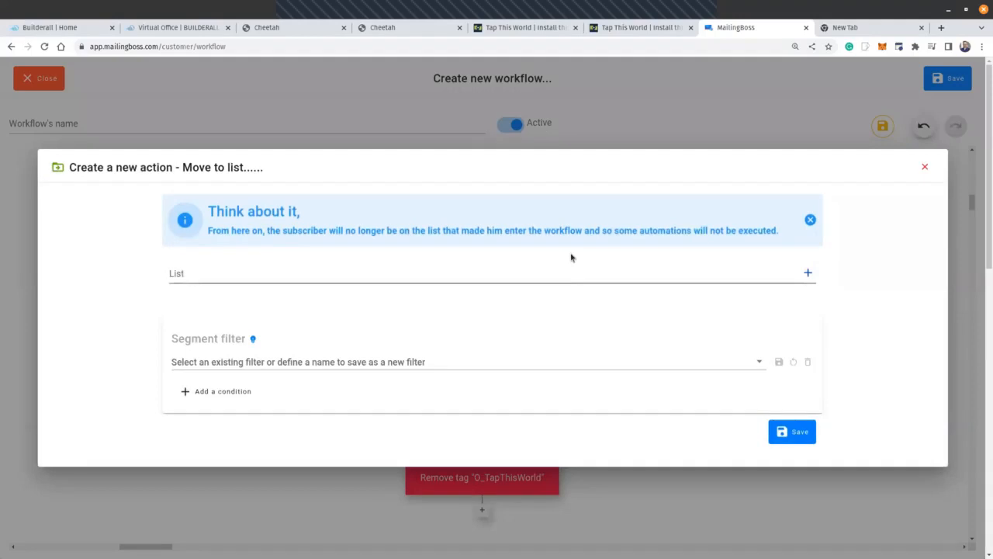
{"action": "left_click", "coordinate": [559, 276]}
{"action": "type", "text": "mb"}
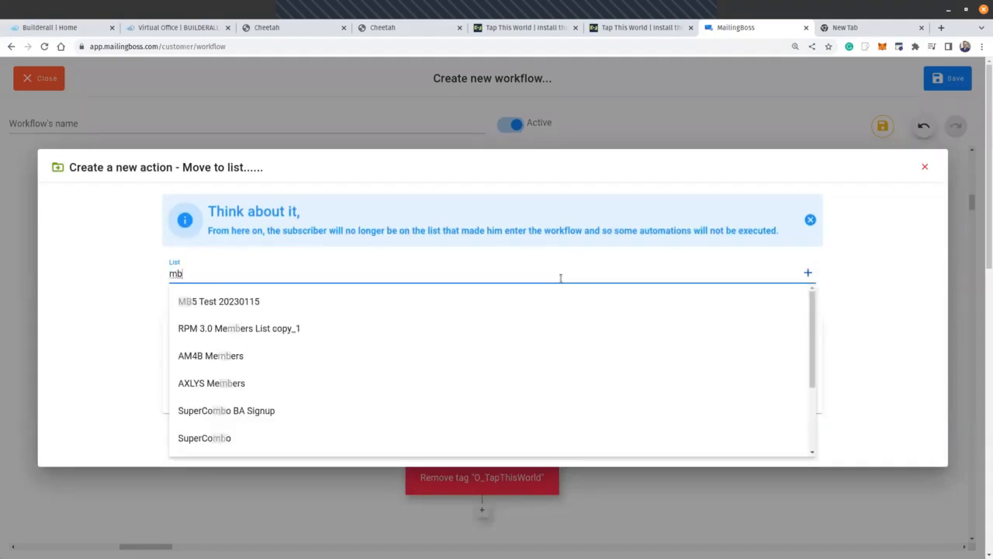
{"action": "key", "text": "BackSpace"}
{"action": "type", "text": "as"}
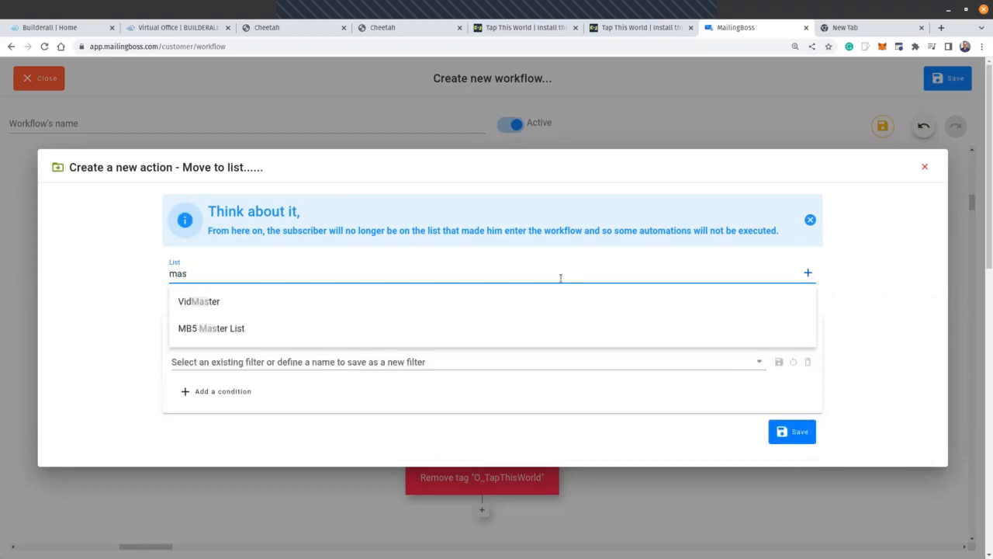
{"action": "left_click", "coordinate": [222, 333]}
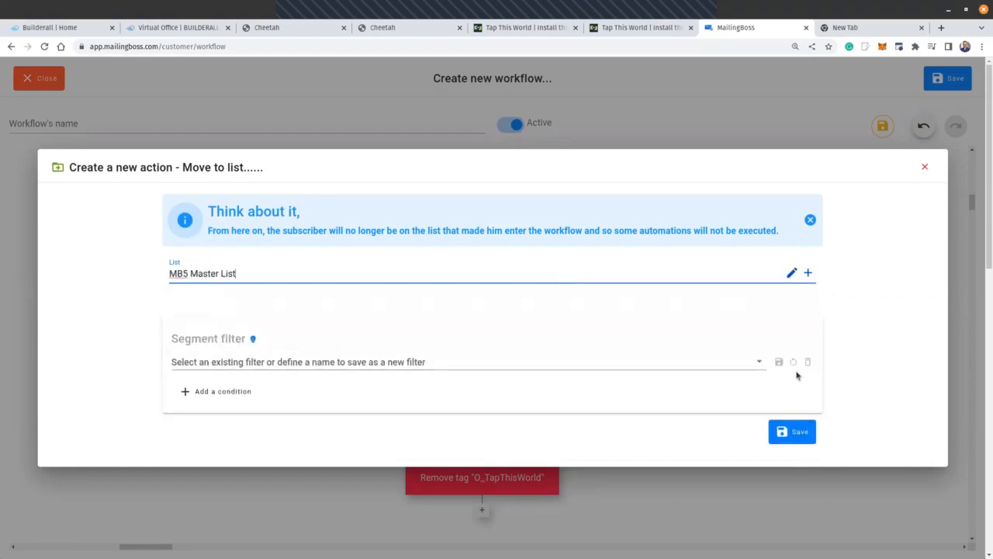
{"action": "left_click", "coordinate": [788, 433]}
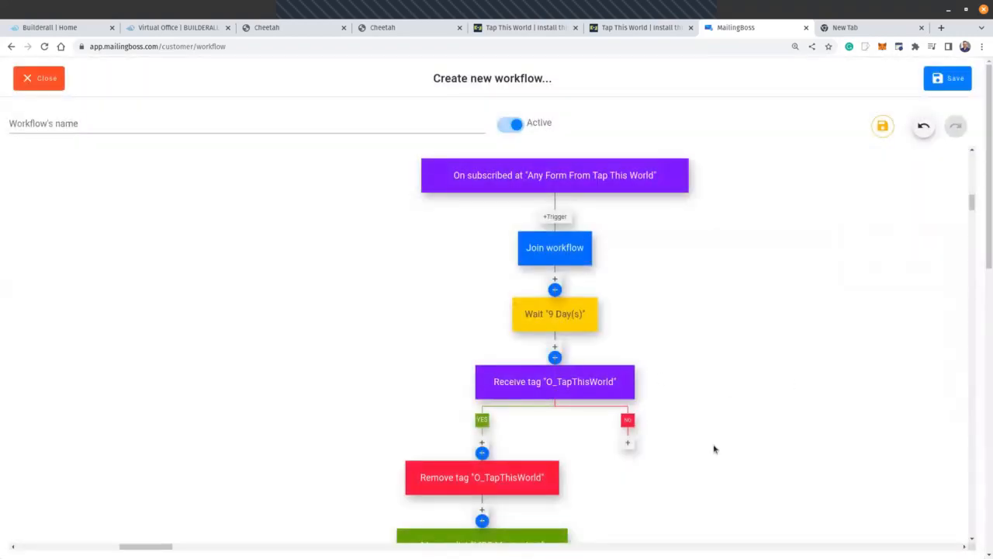
Add an action on the NO branch of the tag check that removes the subscriber from the Tap This World list
{"action": "mouse_move", "coordinate": [488, 186]}
{"action": "mouse_move", "coordinate": [542, 325]}
{"action": "mouse_move", "coordinate": [532, 388]}
{"action": "scroll", "coordinate": [599, 392], "scroll_direction": "down", "scroll_amount": 2}
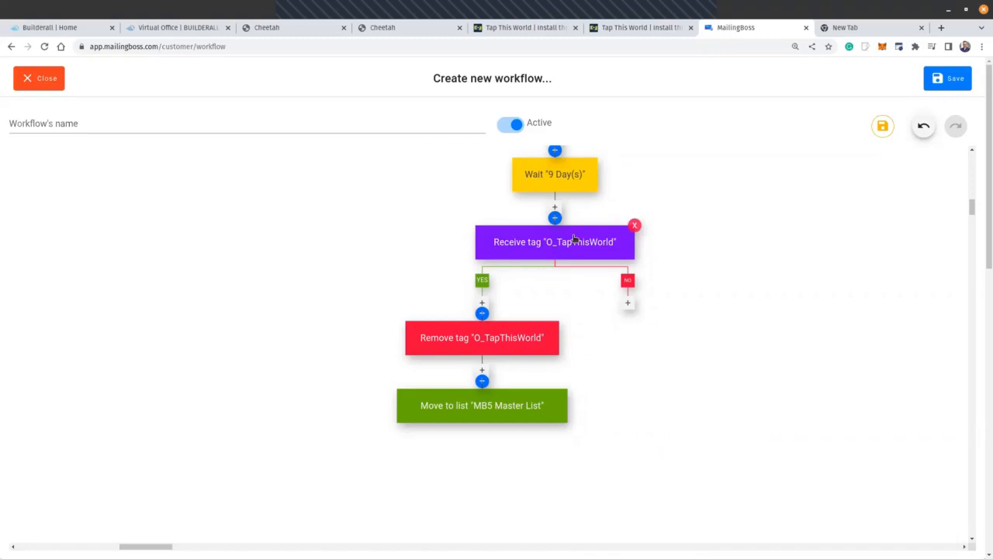
{"action": "left_click", "coordinate": [628, 303]}
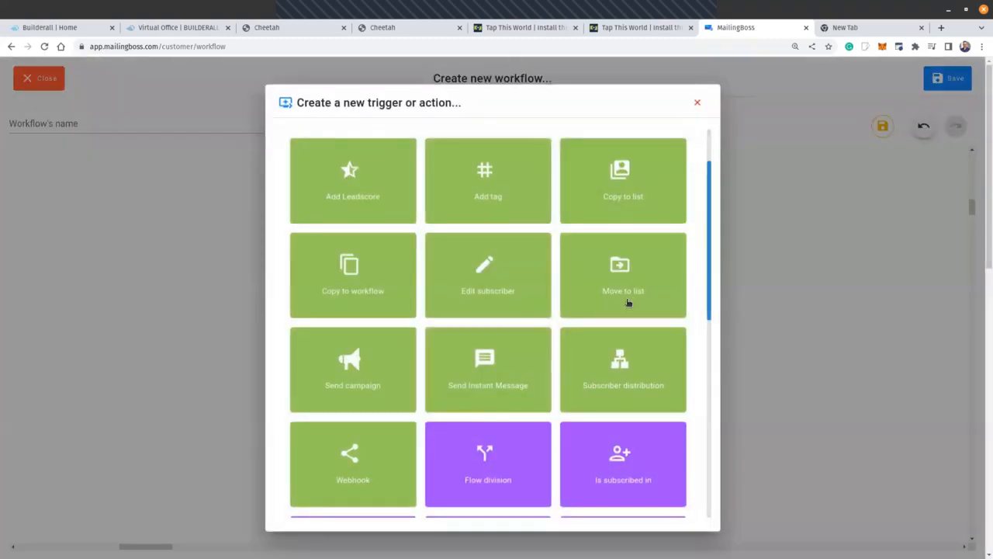
{"action": "scroll", "coordinate": [613, 308], "scroll_direction": "down", "scroll_amount": 5}
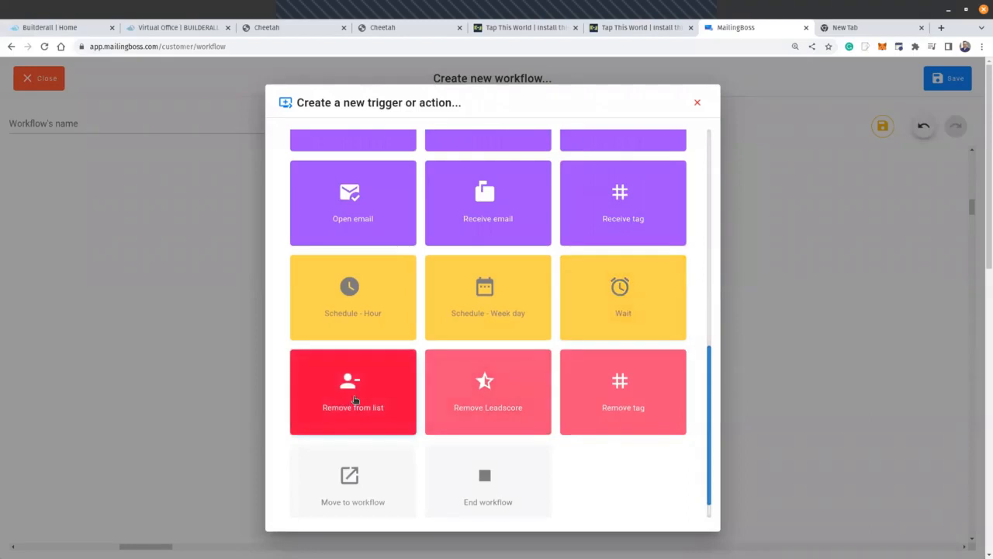
{"action": "left_click", "coordinate": [353, 401]}
{"action": "left_click", "coordinate": [231, 245]}
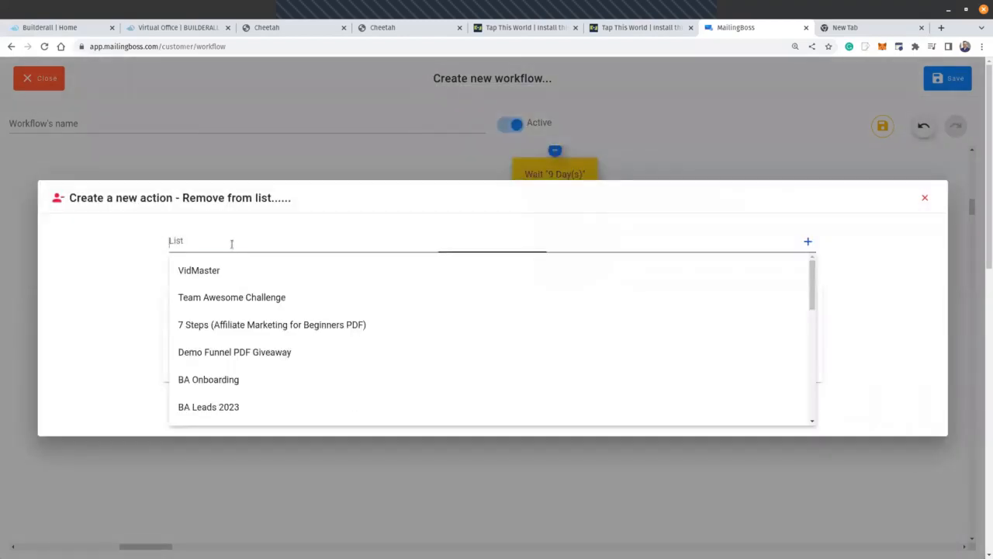
{"action": "type", "text": "tap"}
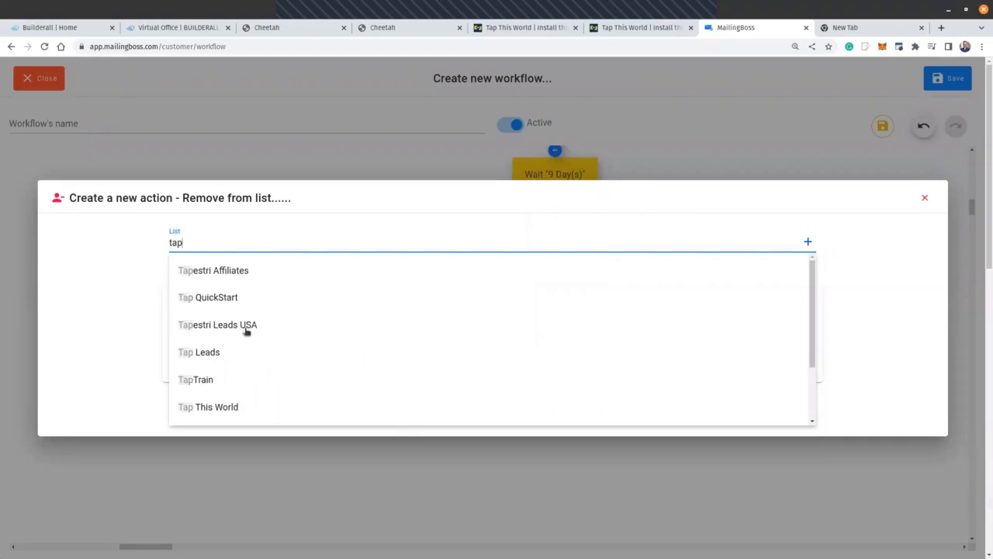
{"action": "left_click", "coordinate": [232, 408]}
{"action": "left_click", "coordinate": [798, 401]}
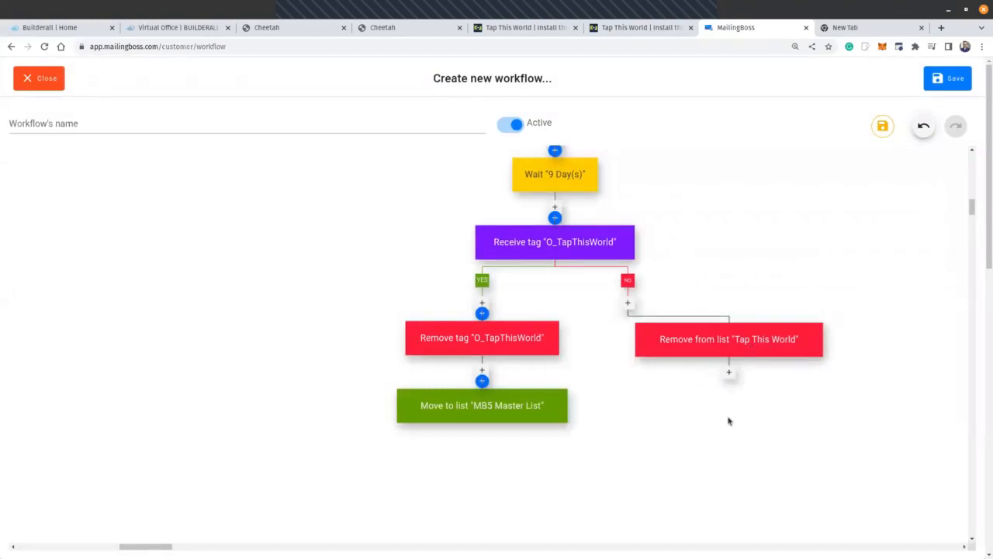
Name the workflow "Tap This World Move/Remove" and save it
{"action": "scroll", "coordinate": [676, 469], "scroll_direction": "up", "scroll_amount": 3}
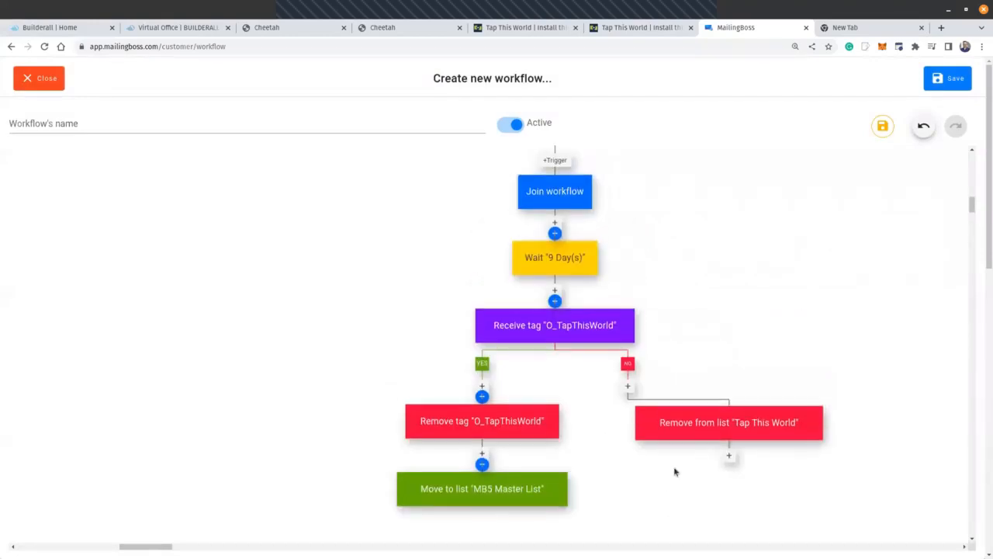
{"action": "scroll", "coordinate": [677, 468], "scroll_direction": "down", "scroll_amount": 1}
{"action": "scroll", "coordinate": [772, 347], "scroll_direction": "up", "scroll_amount": 2}
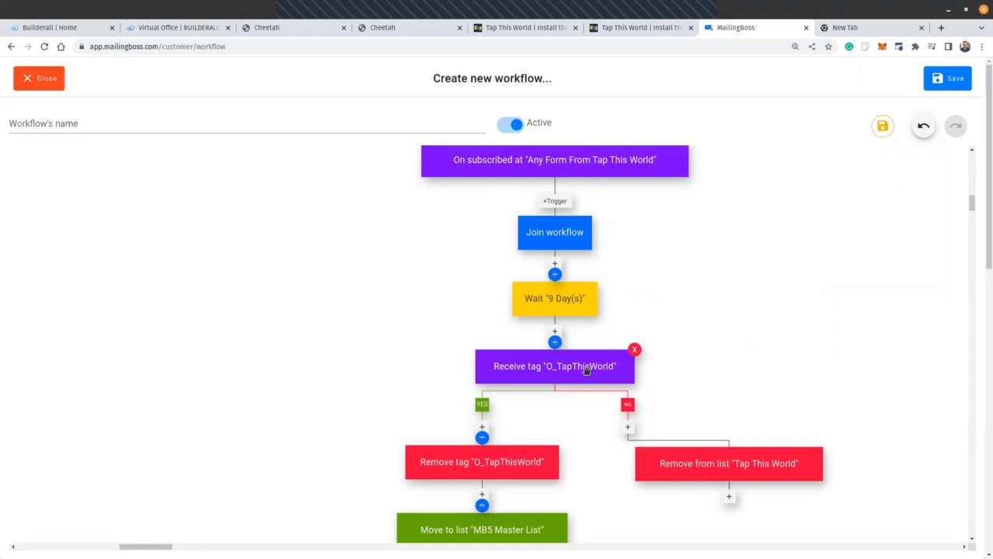
{"action": "scroll", "coordinate": [588, 371], "scroll_direction": "down", "scroll_amount": 1}
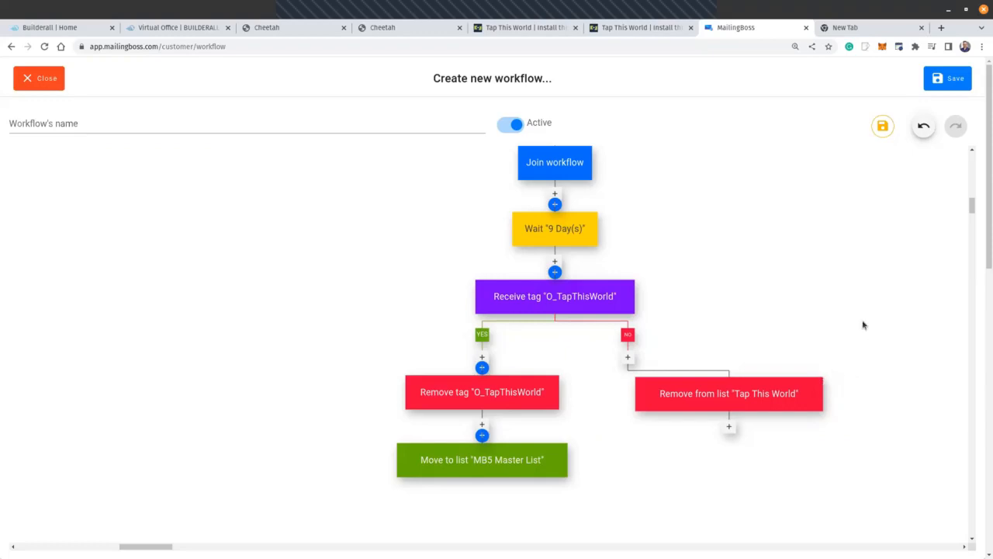
{"action": "scroll", "coordinate": [862, 326], "scroll_direction": "up", "scroll_amount": 3}
{"action": "left_click", "coordinate": [939, 78]}
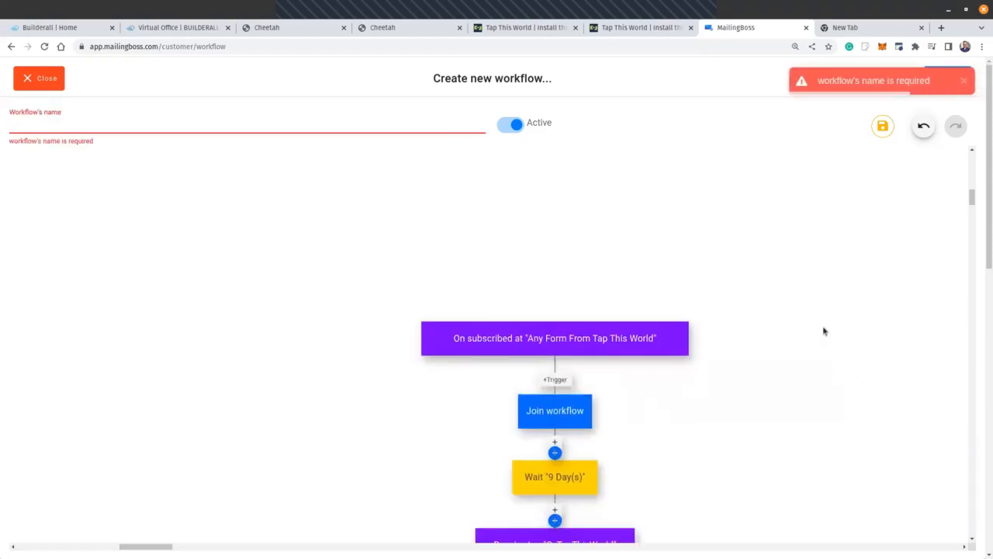
{"action": "left_click", "coordinate": [259, 123]}
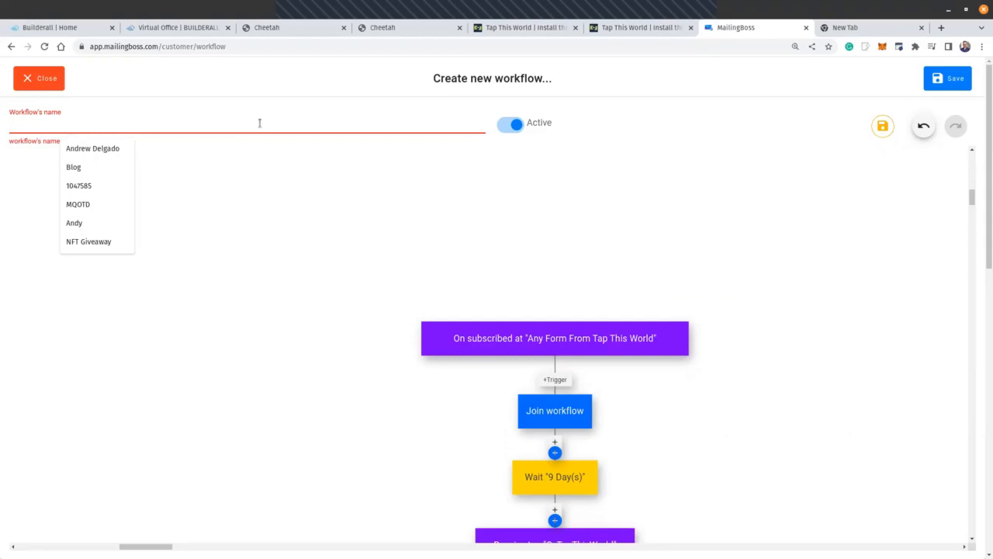
{"action": "type", "text": "Tap Thi"}
{"action": "left_click", "coordinate": [94, 149]}
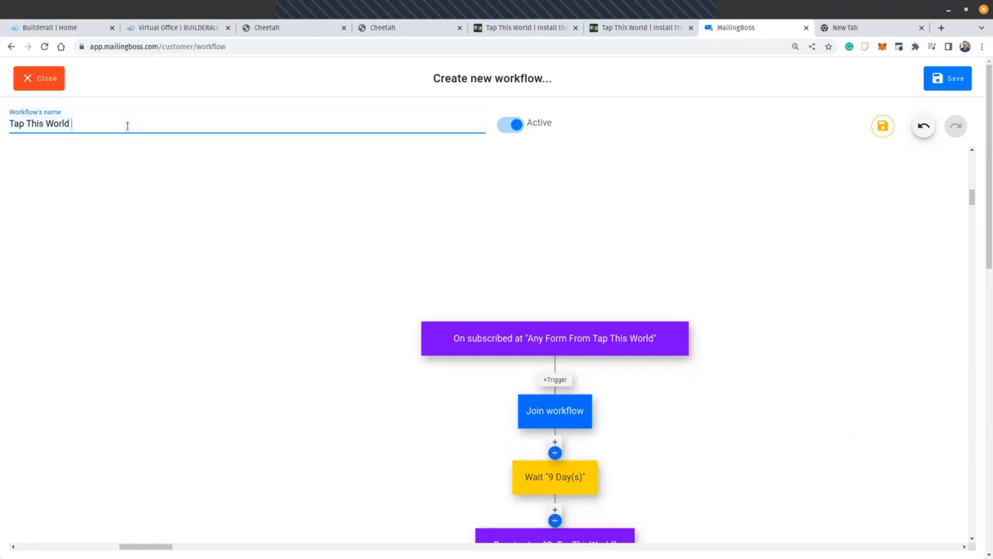
{"action": "type", "text": "Move/Remove"}
{"action": "left_click", "coordinate": [952, 80]}
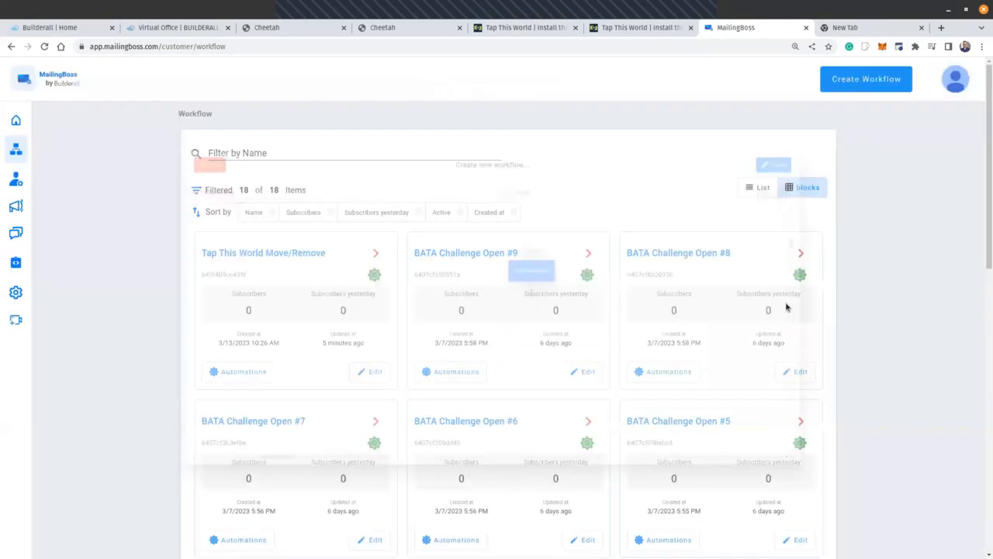